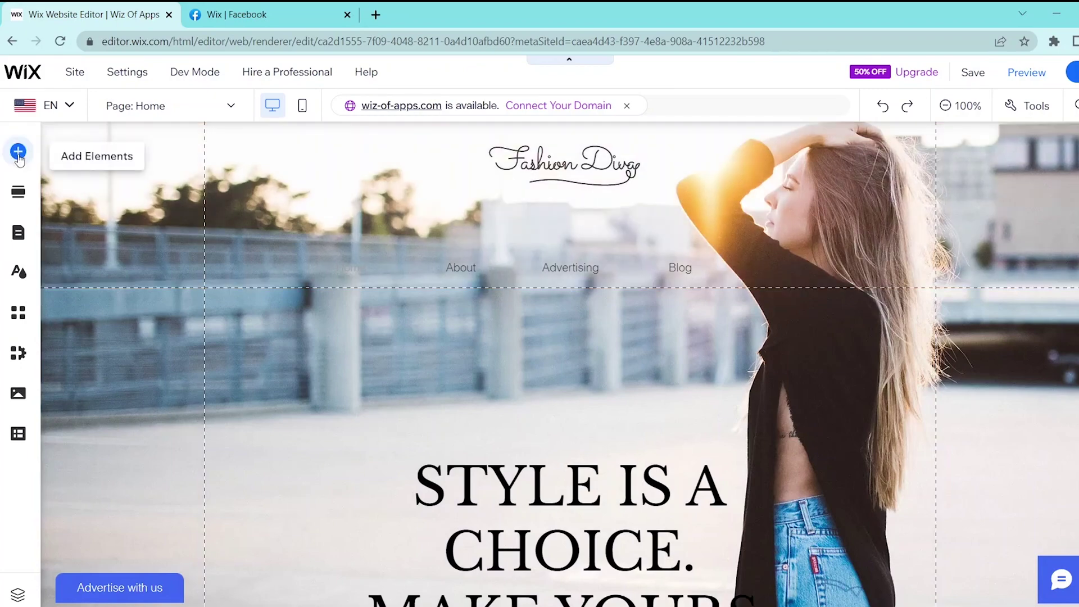
Add the black circle Social Bar and place it in the header right of the Fashion Diva logo
left_click(17, 154)
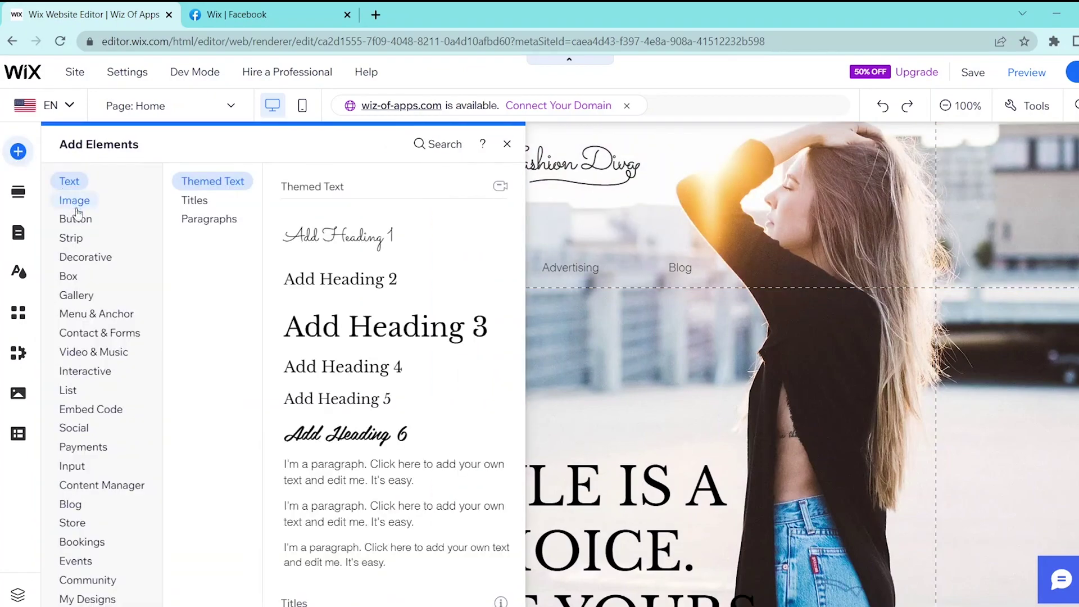
left_click(75, 201)
left_click(75, 428)
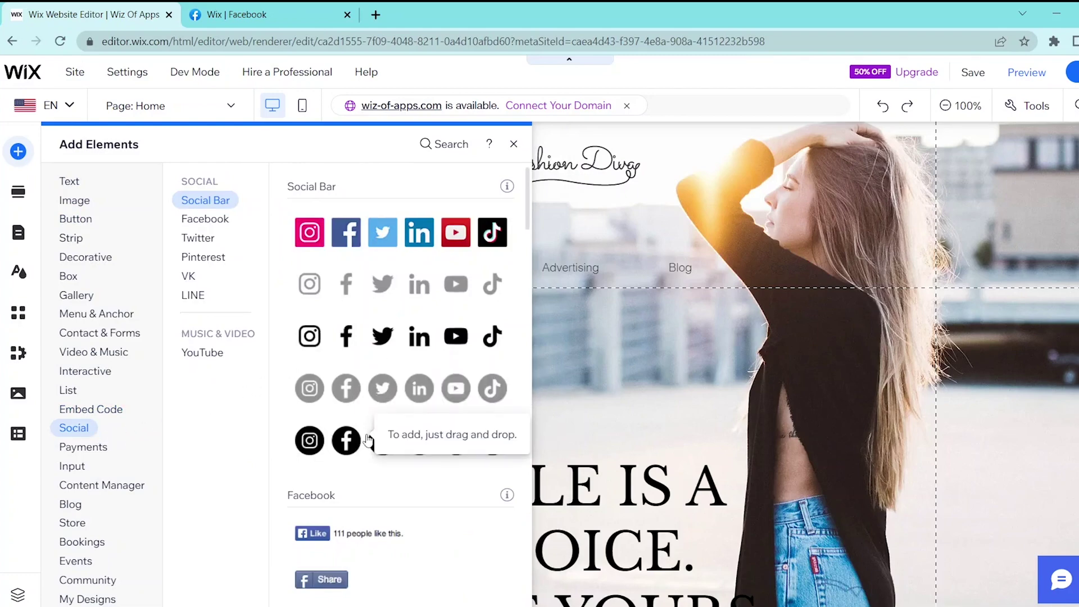
left_click(368, 441)
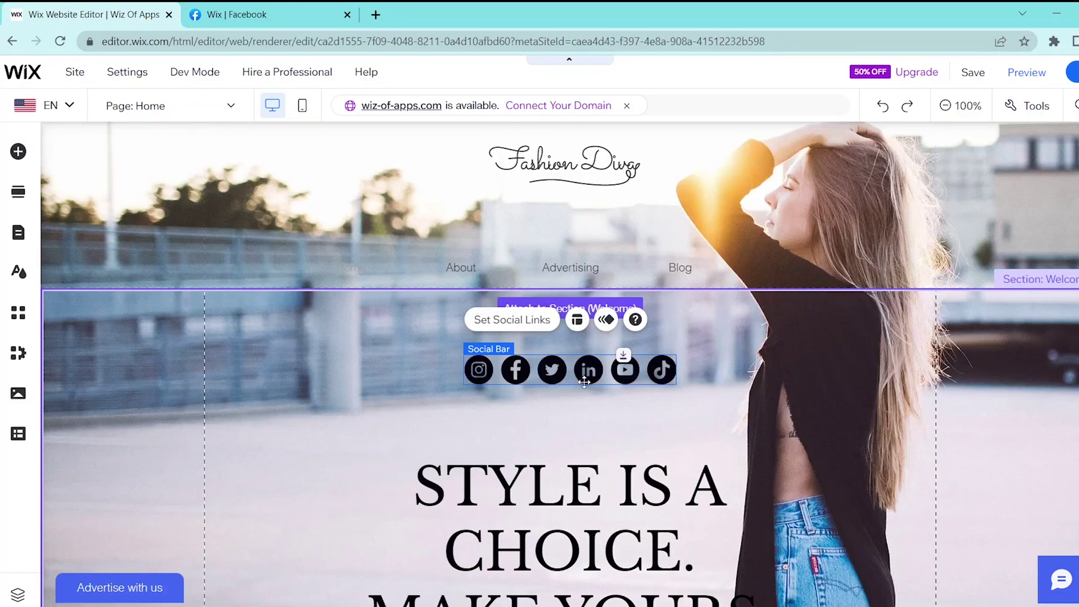
left_click_drag(584, 382, 941, 196)
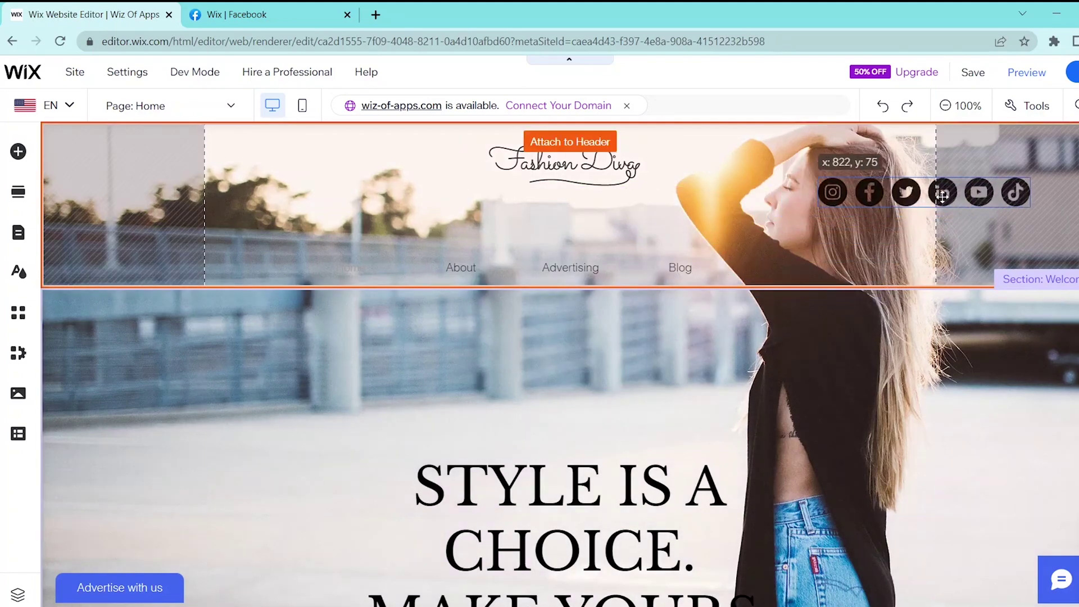
left_click_drag(941, 196, 833, 176)
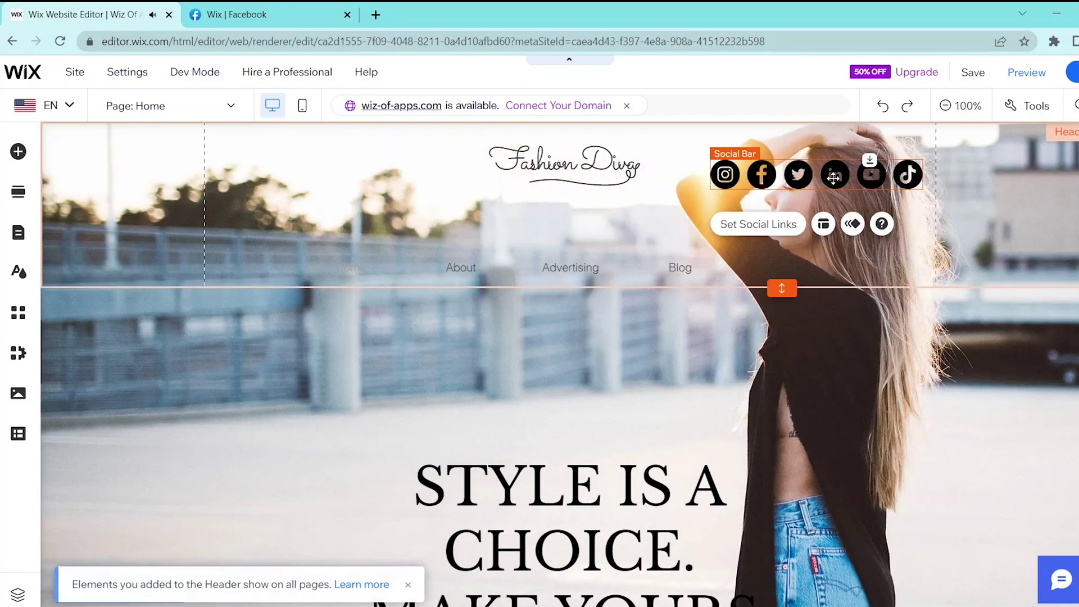
Stack the social icons vertically at the header's right edge, with icon size 32 and spacing 4
left_click(823, 223)
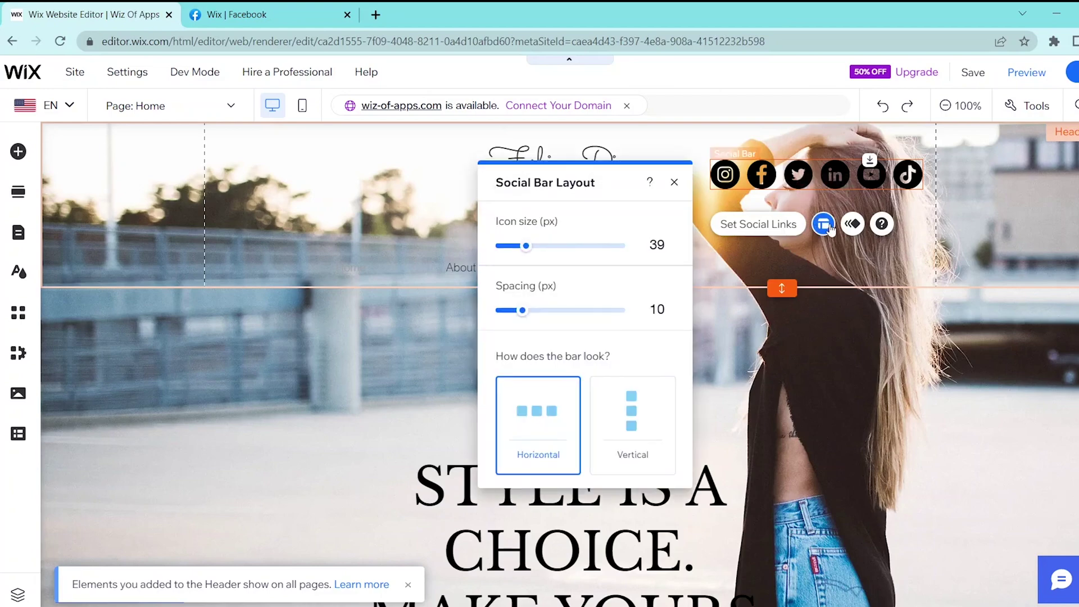
left_click(643, 399)
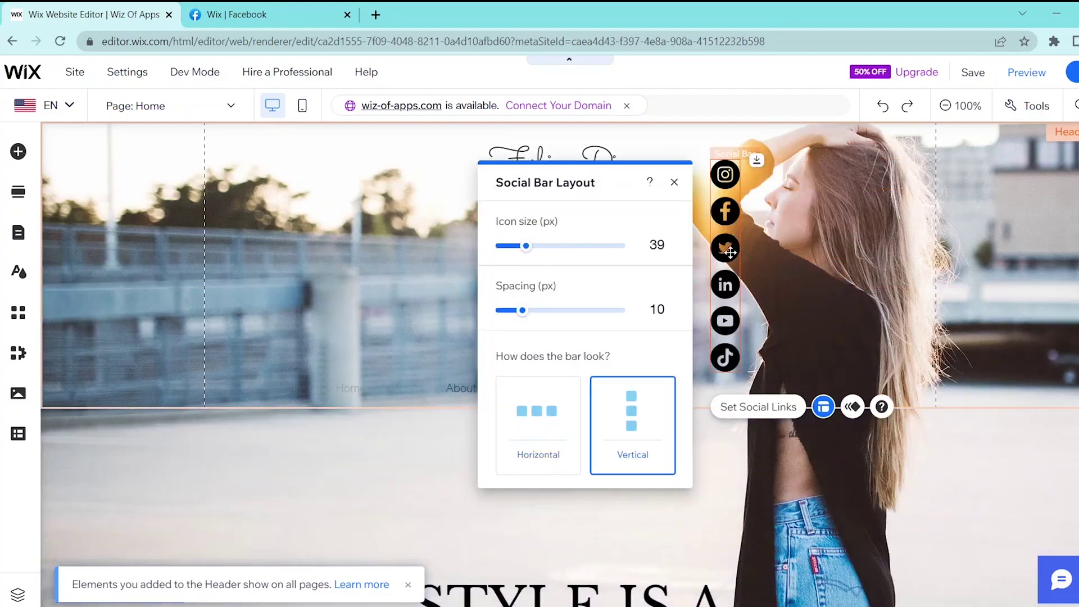
left_click_drag(733, 251, 998, 221)
left_click(968, 376)
left_click_drag(715, 224, 706, 225)
left_click_drag(710, 289, 703, 292)
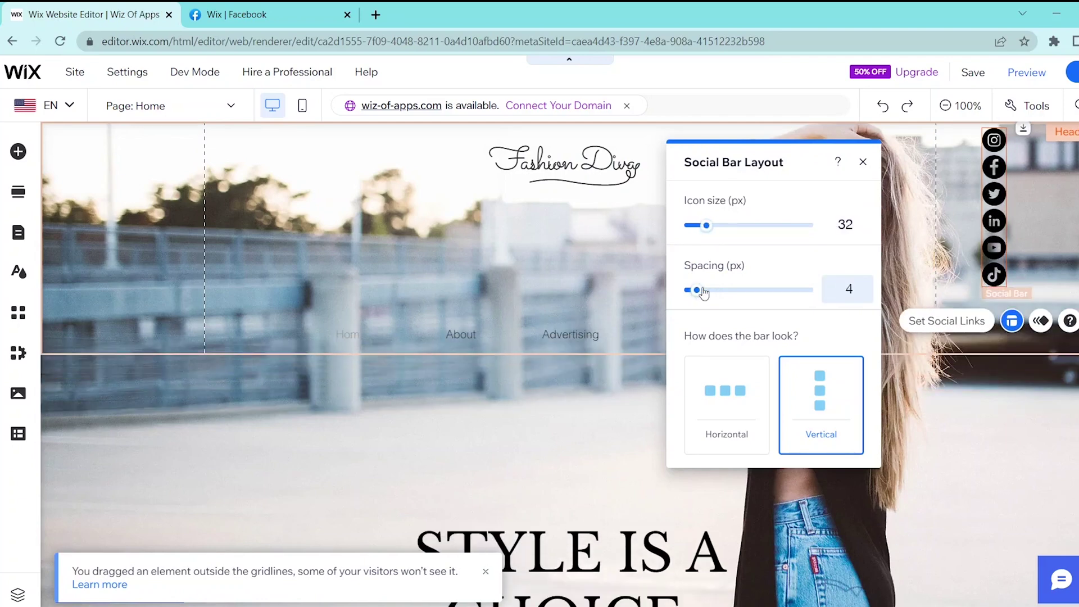
left_click(948, 322)
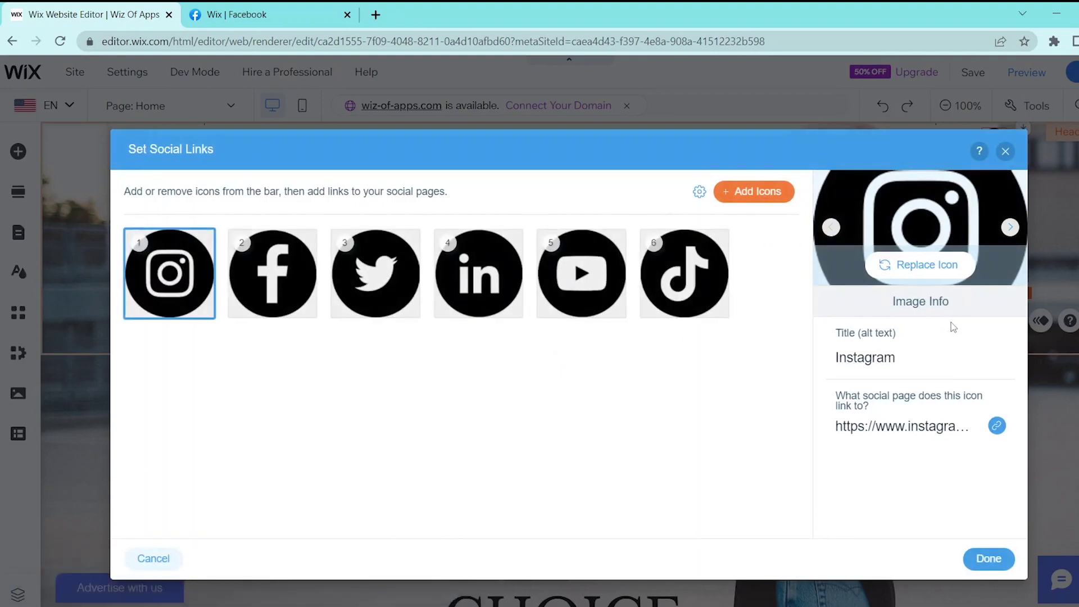
mouse_move(478, 273)
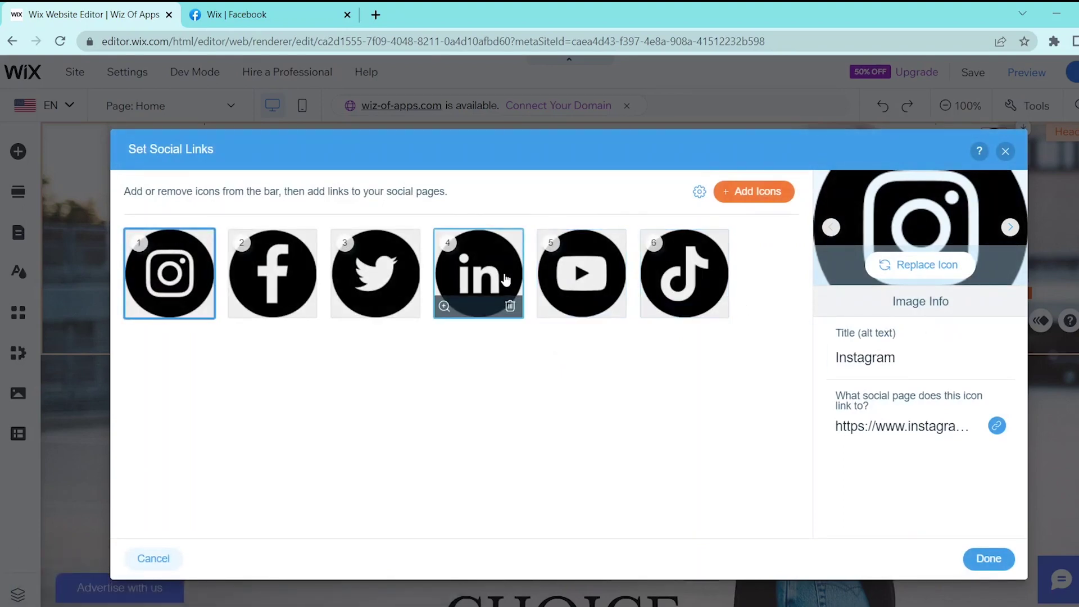
Delete the LinkedIn and TikTok icons, keeping Instagram, Facebook, Twitter and YouTube
left_click(510, 307)
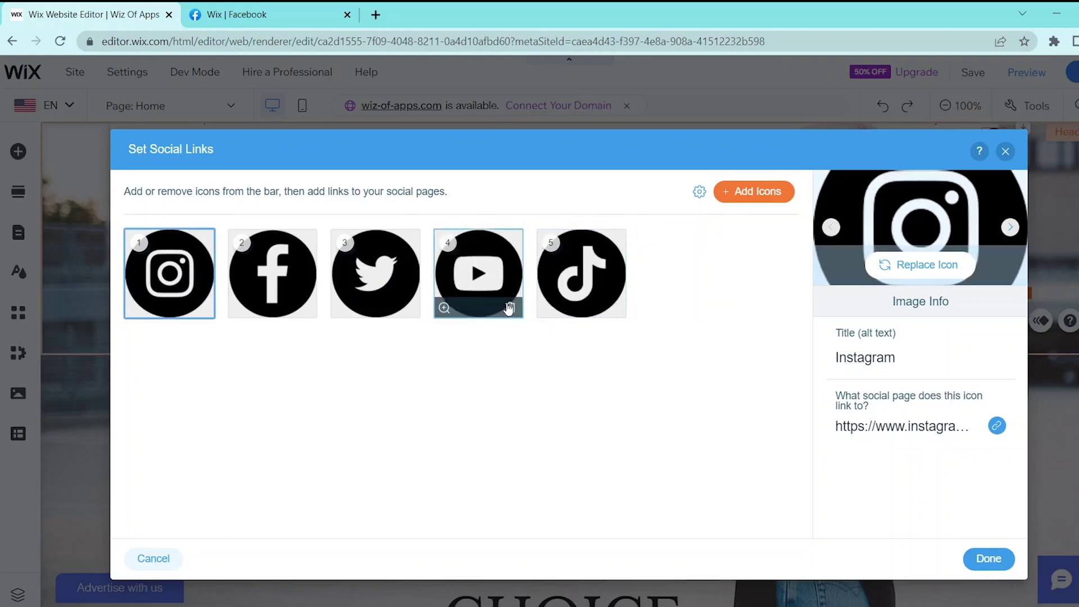
left_click(613, 308)
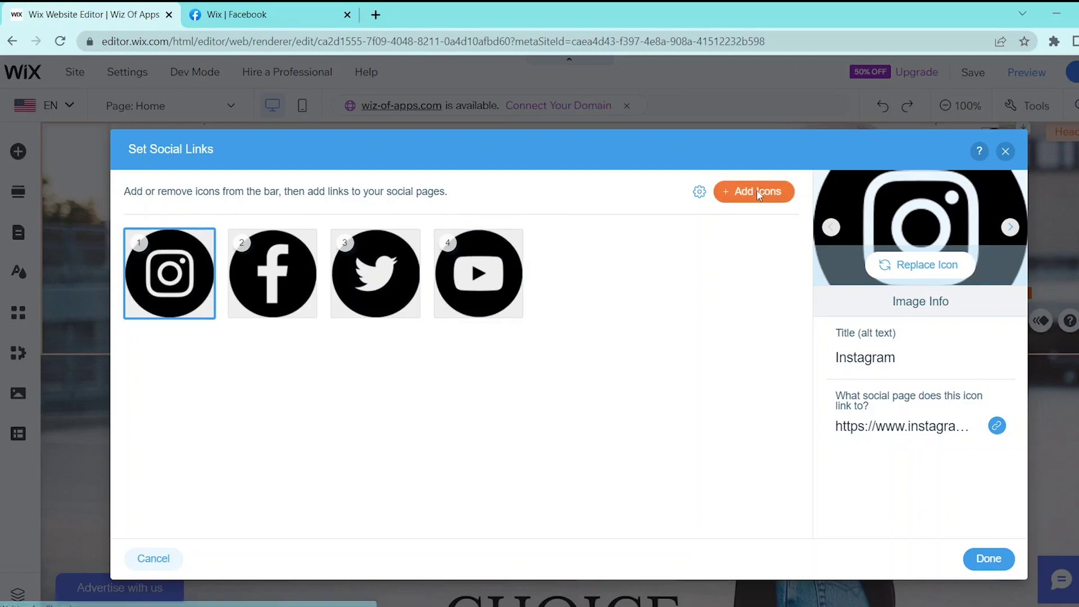
left_click(757, 191)
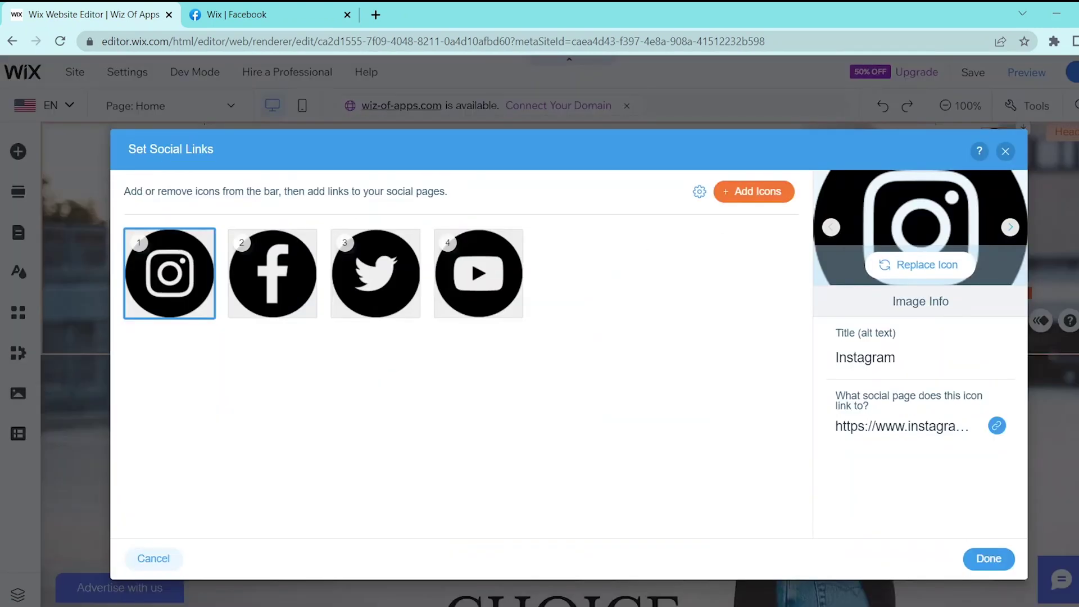
Open the Facebook icon's link settings to show its web address
left_click(272, 274)
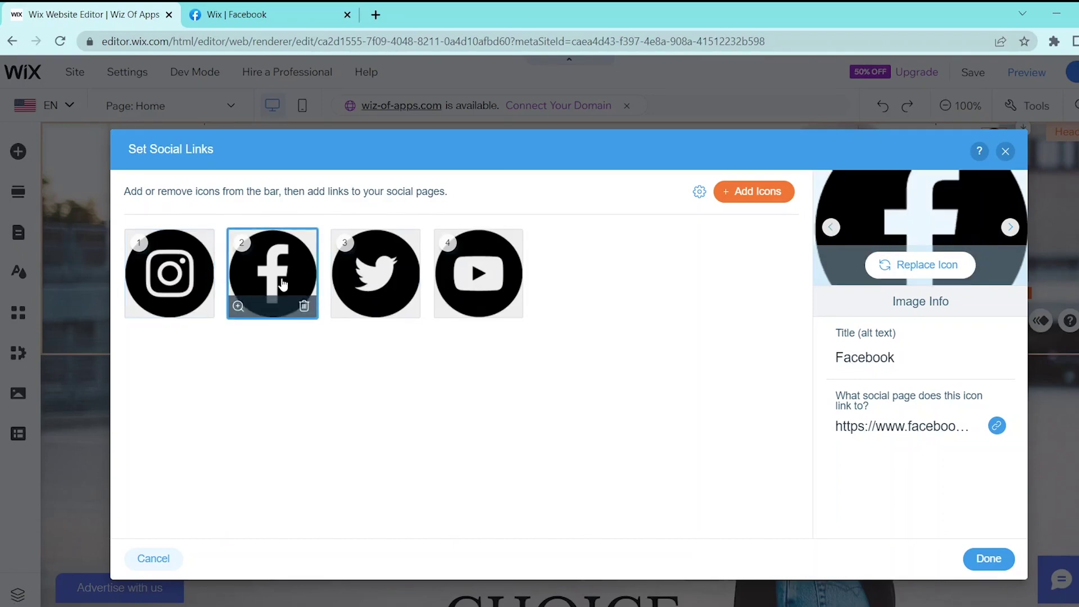
left_click(933, 428)
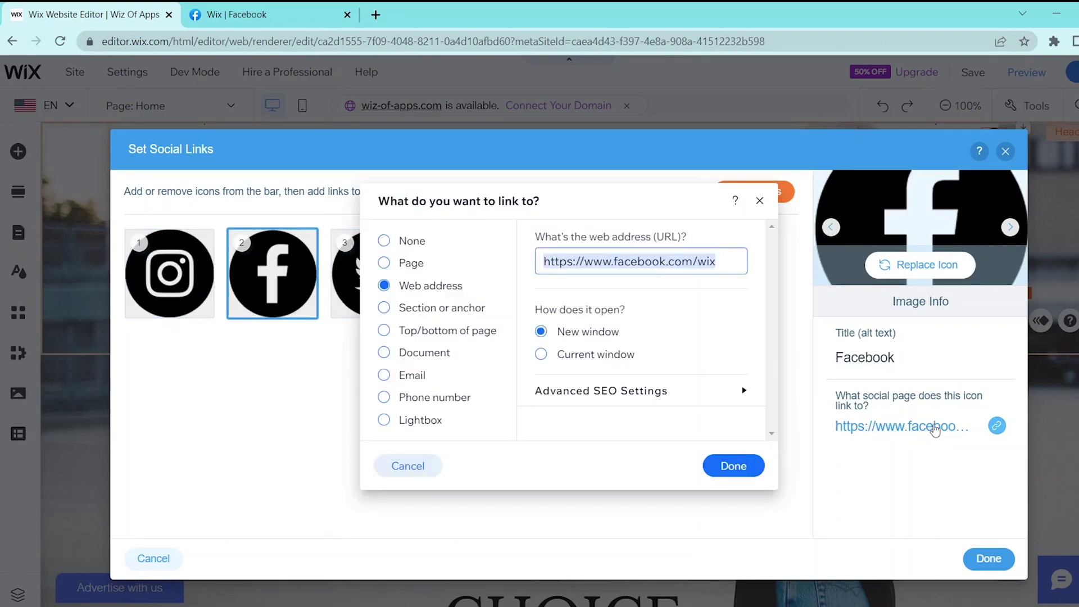